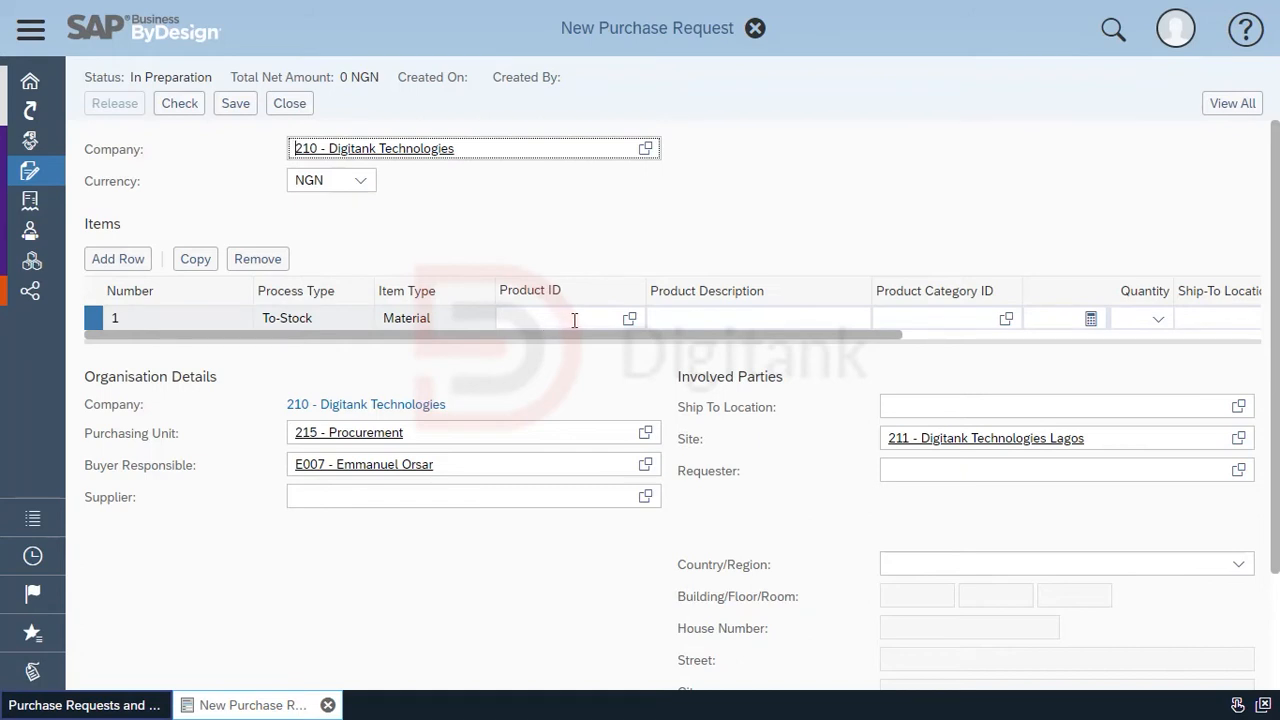
- Choose product 1003 (Resin) for the first item and set its quantity to 1,000 kg
click(629, 319)
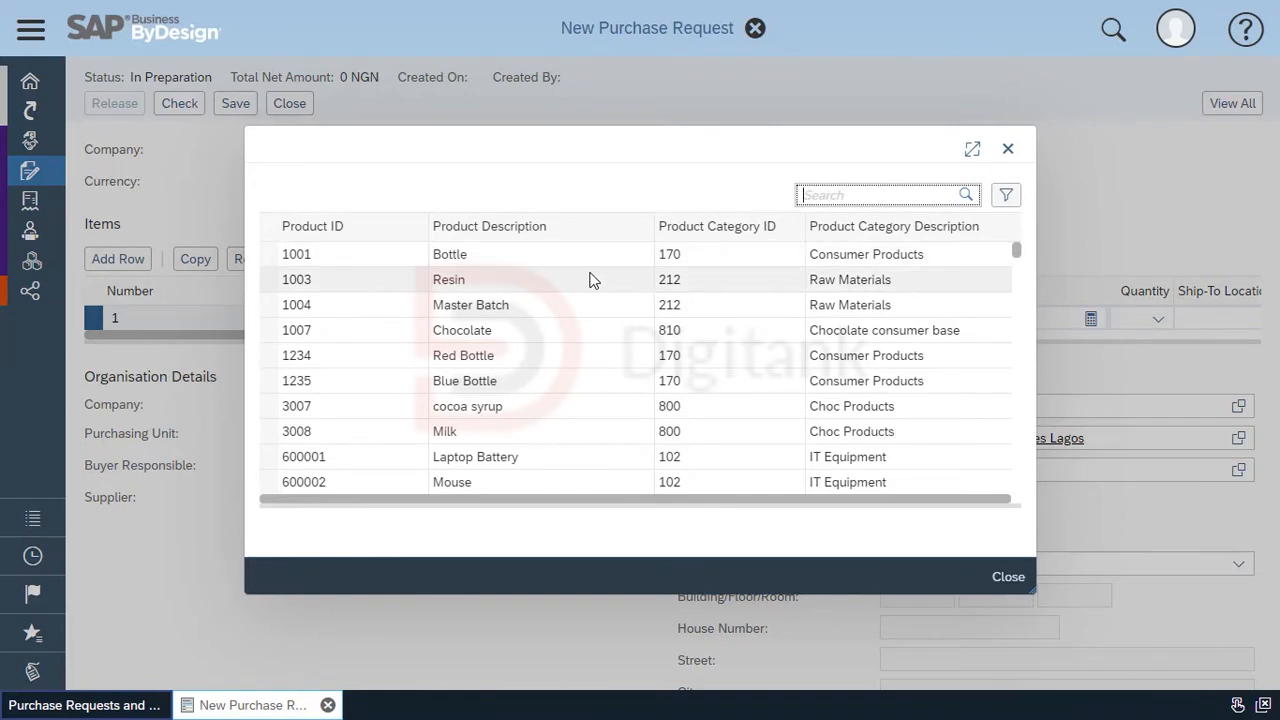
click(591, 279)
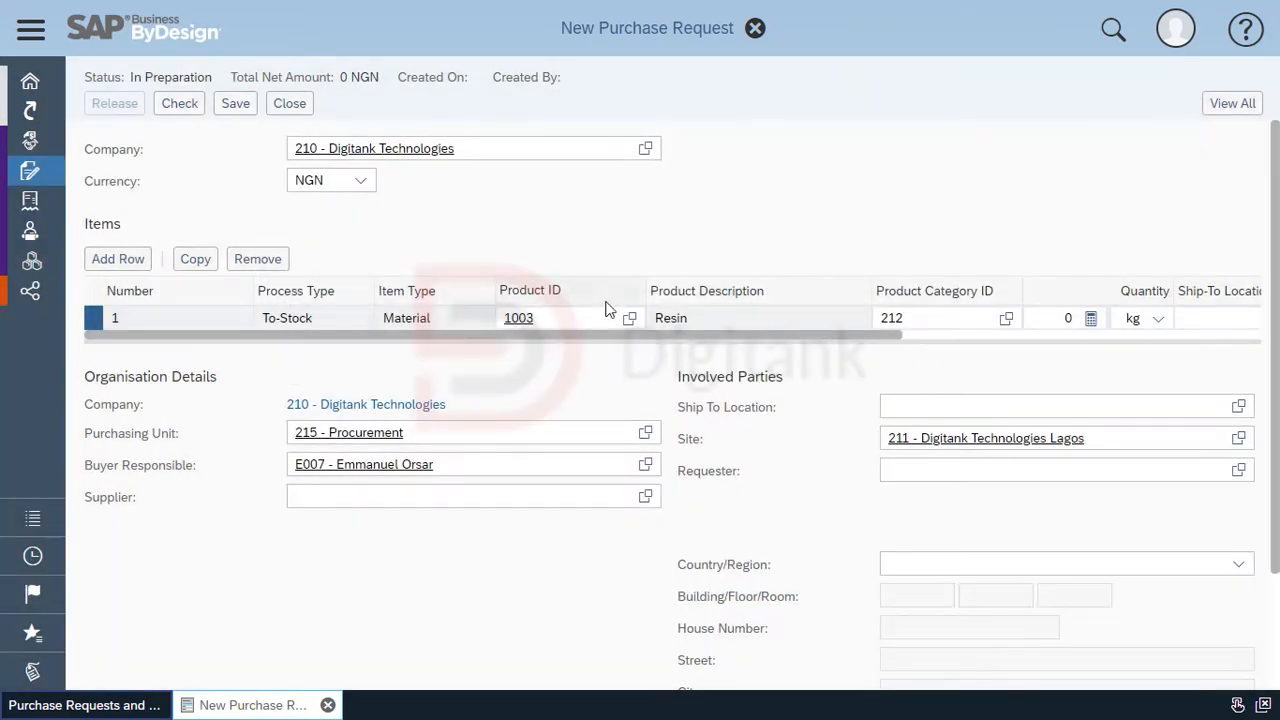
drag(591, 334, 777, 355)
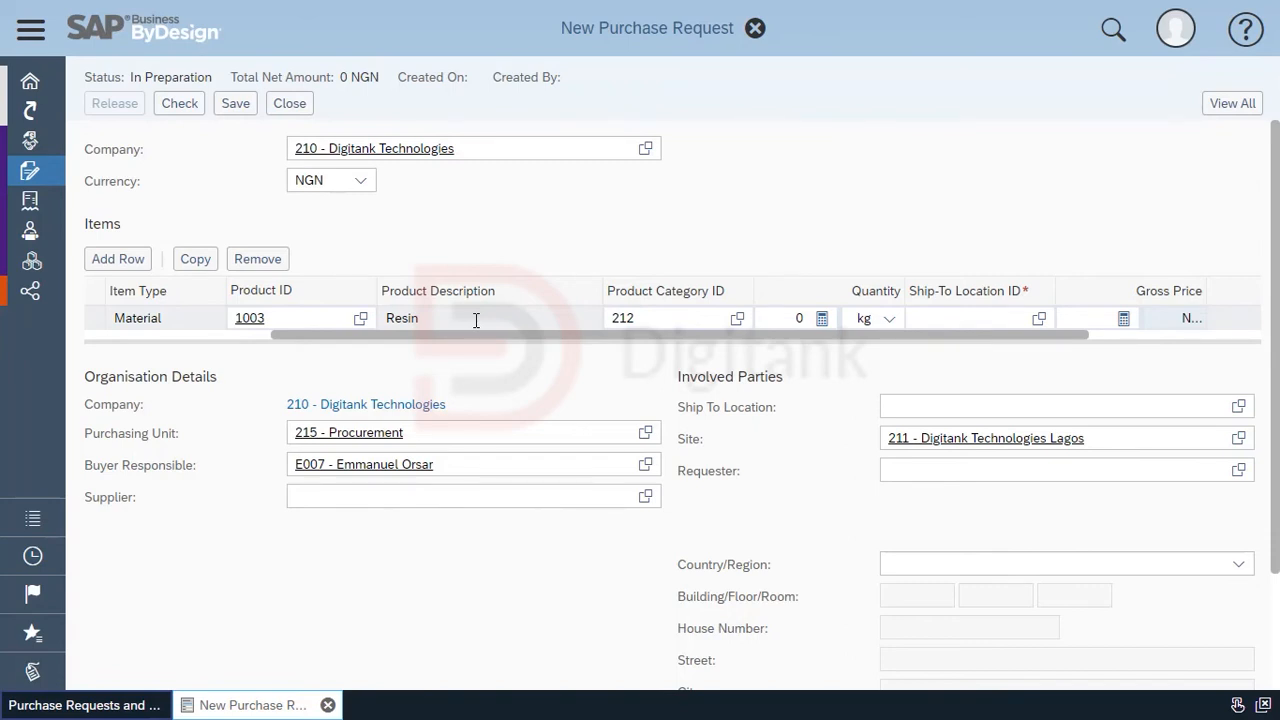
click(795, 318)
text(1000)
- Assign ship-to location 211 (Digitank Technologies Lagos) to the Resin item and set its gross price to 200
click(981, 318)
click(1039, 319)
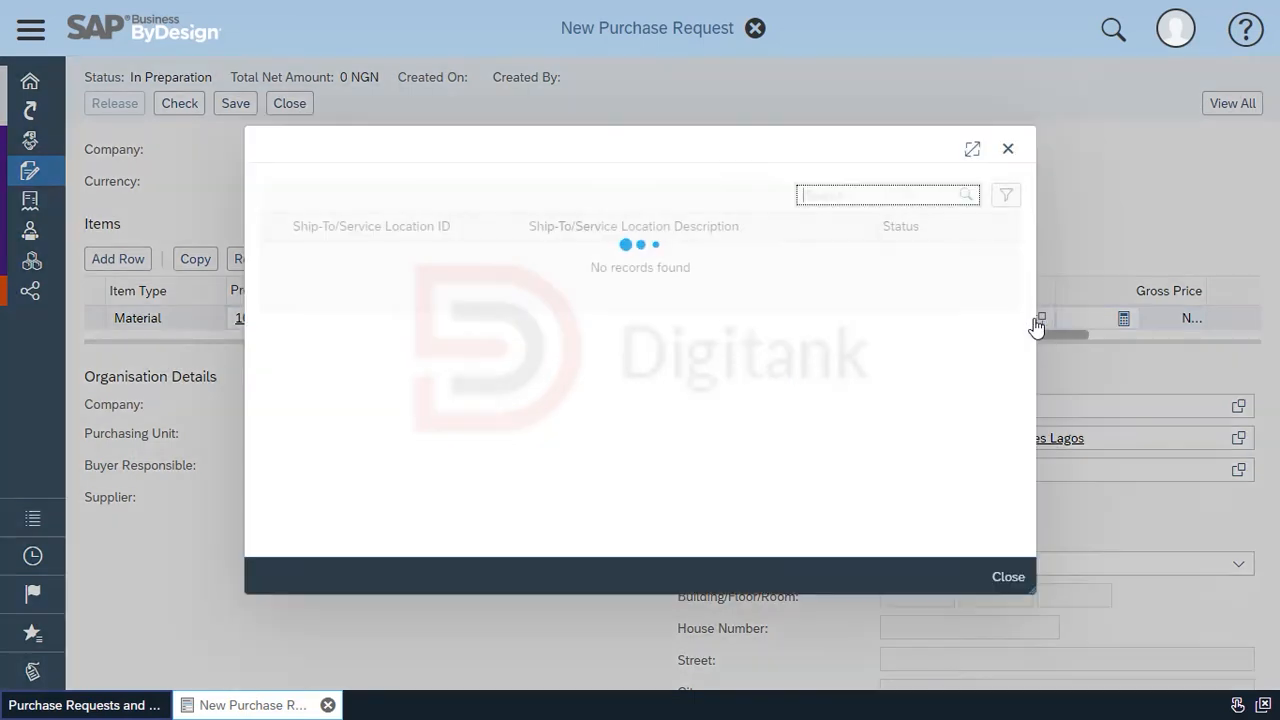
scroll(745, 320, down, 5)
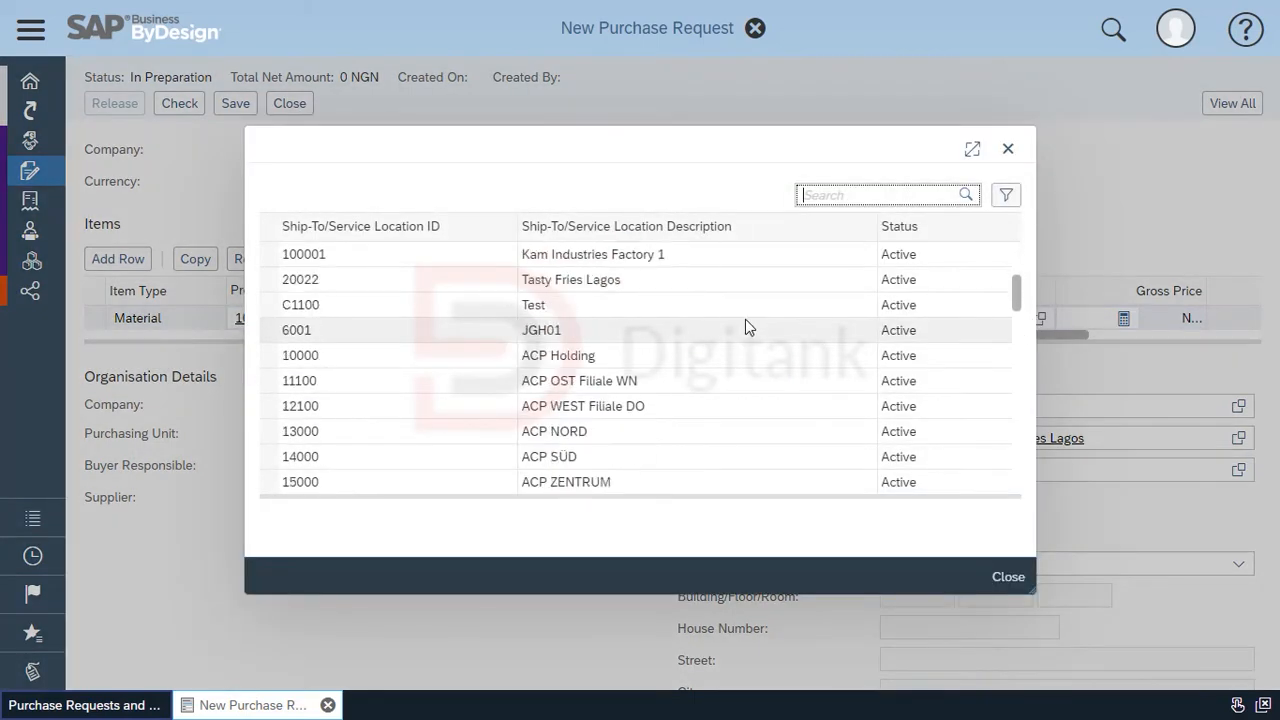
click(695, 338)
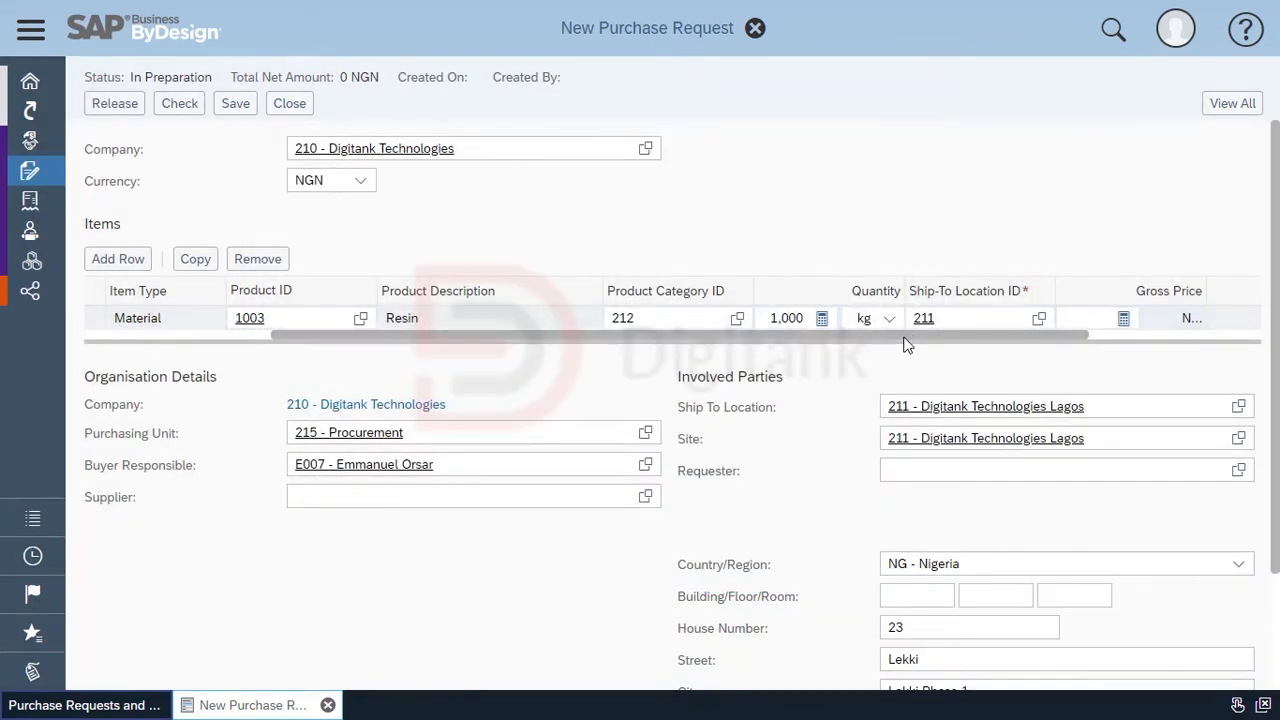
drag(904, 337, 1123, 366)
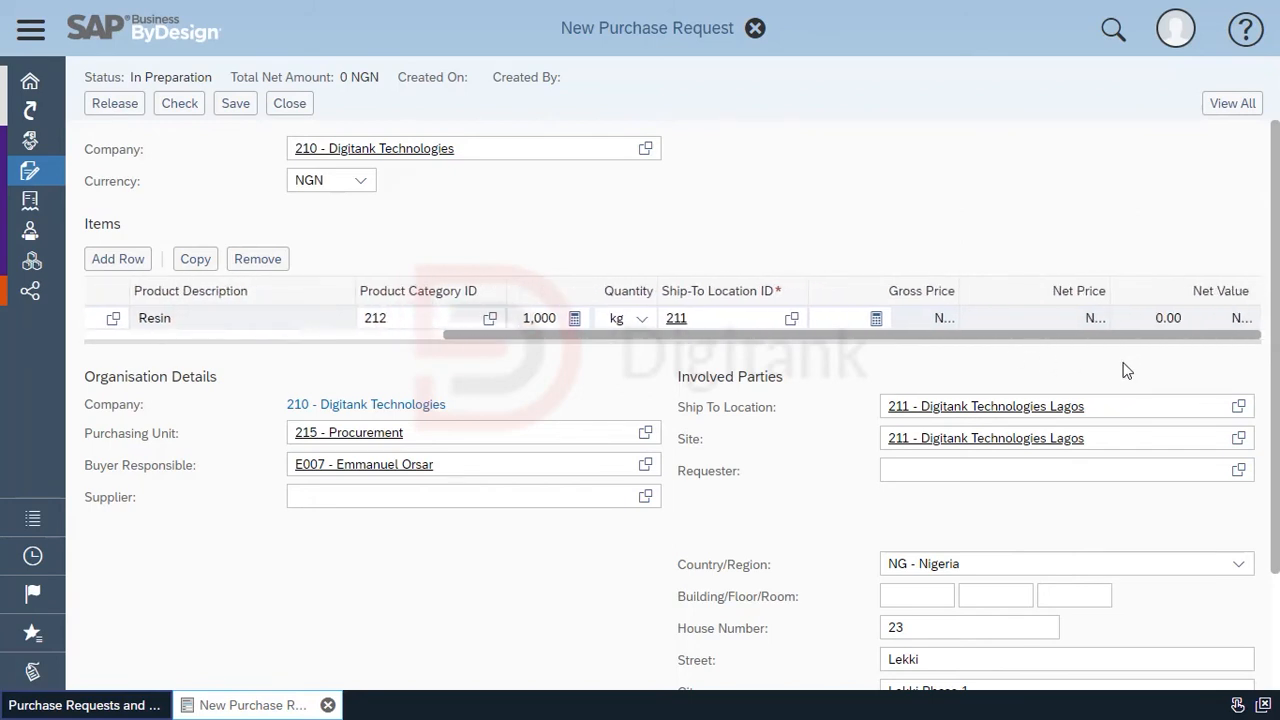
click(832, 318)
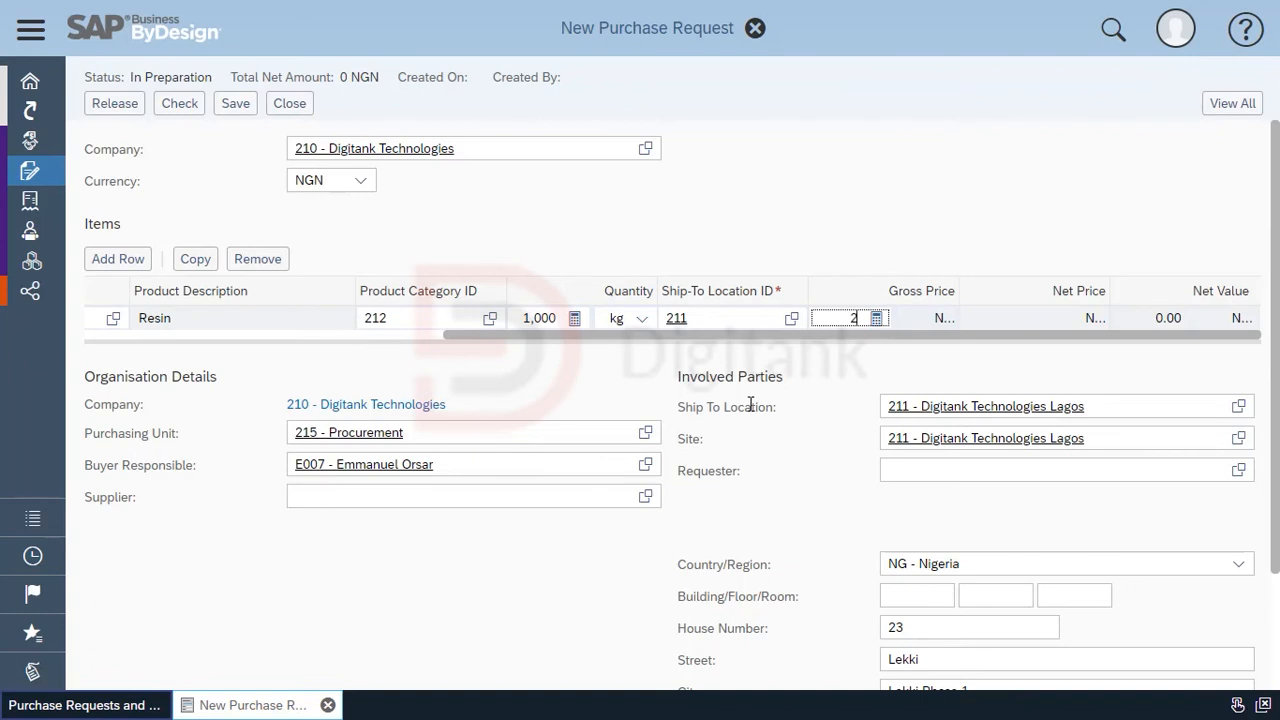
click(740, 521)
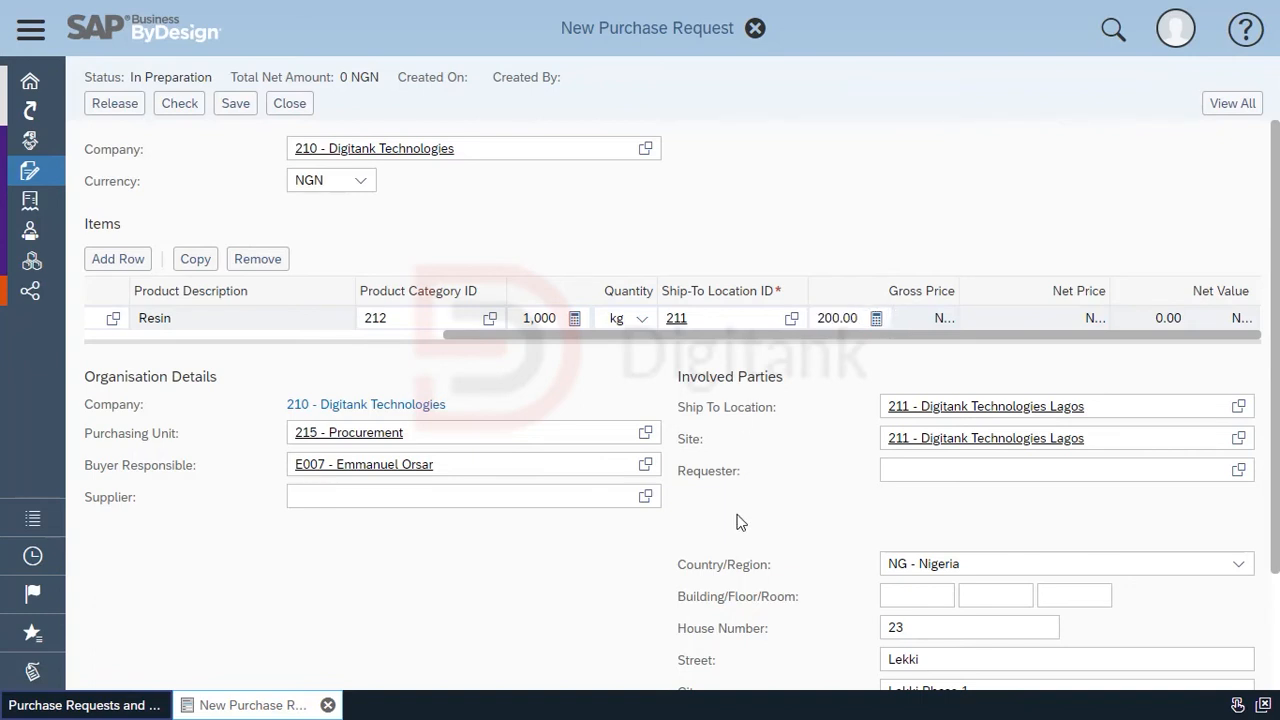
click(484, 490)
scroll(651, 497, down, 2)
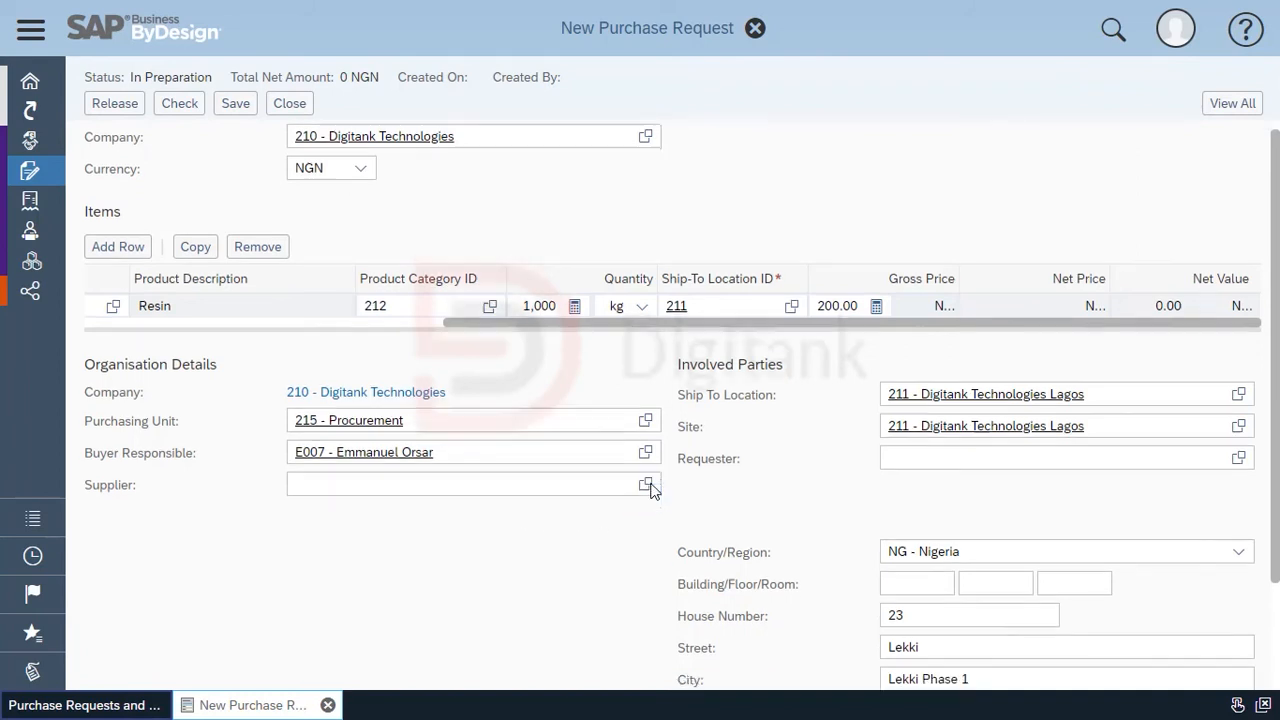
scroll(106, 199, up, 2)
- Add a second item row to the purchase request and choose product 1004 (Master Batch) for it
click(117, 259)
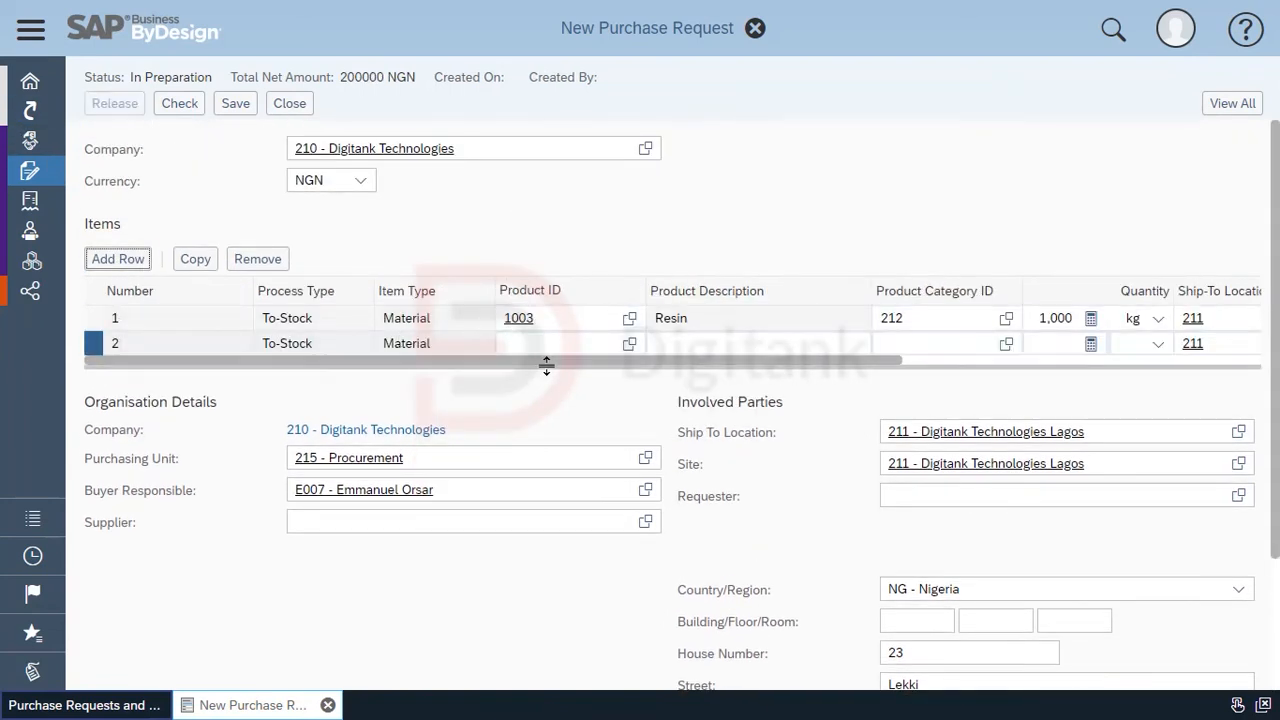
click(629, 343)
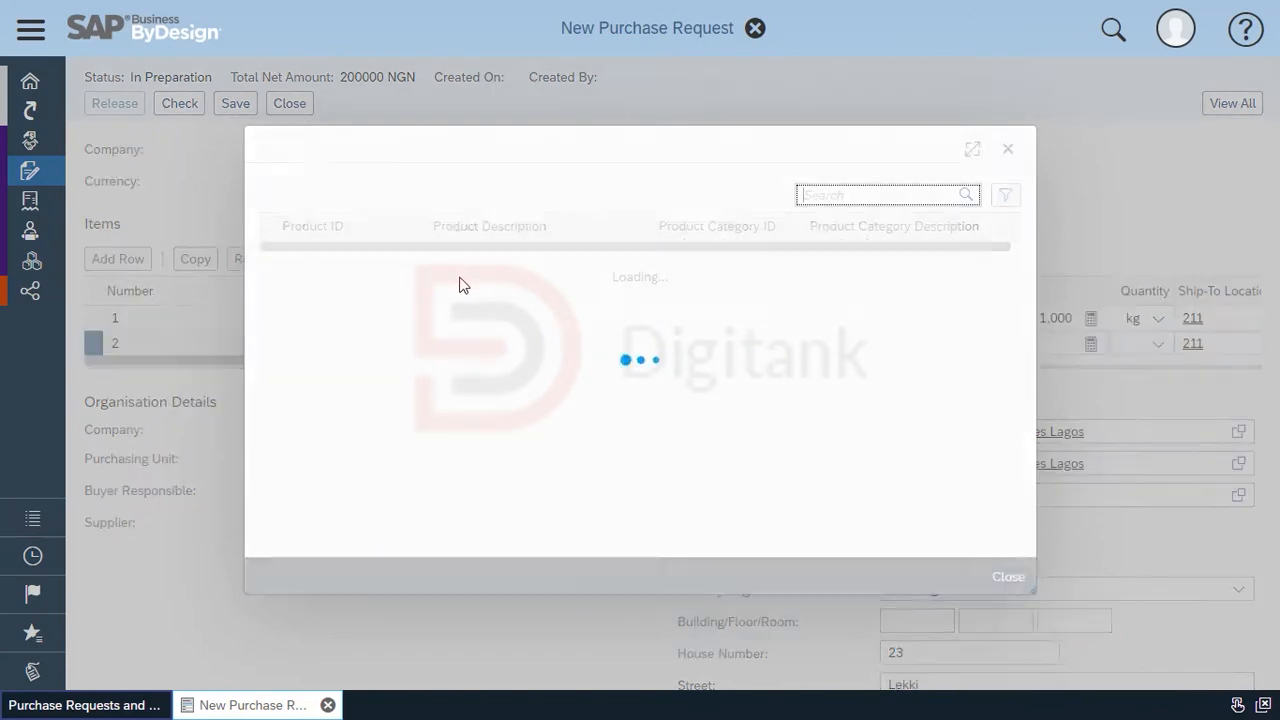
click(452, 305)
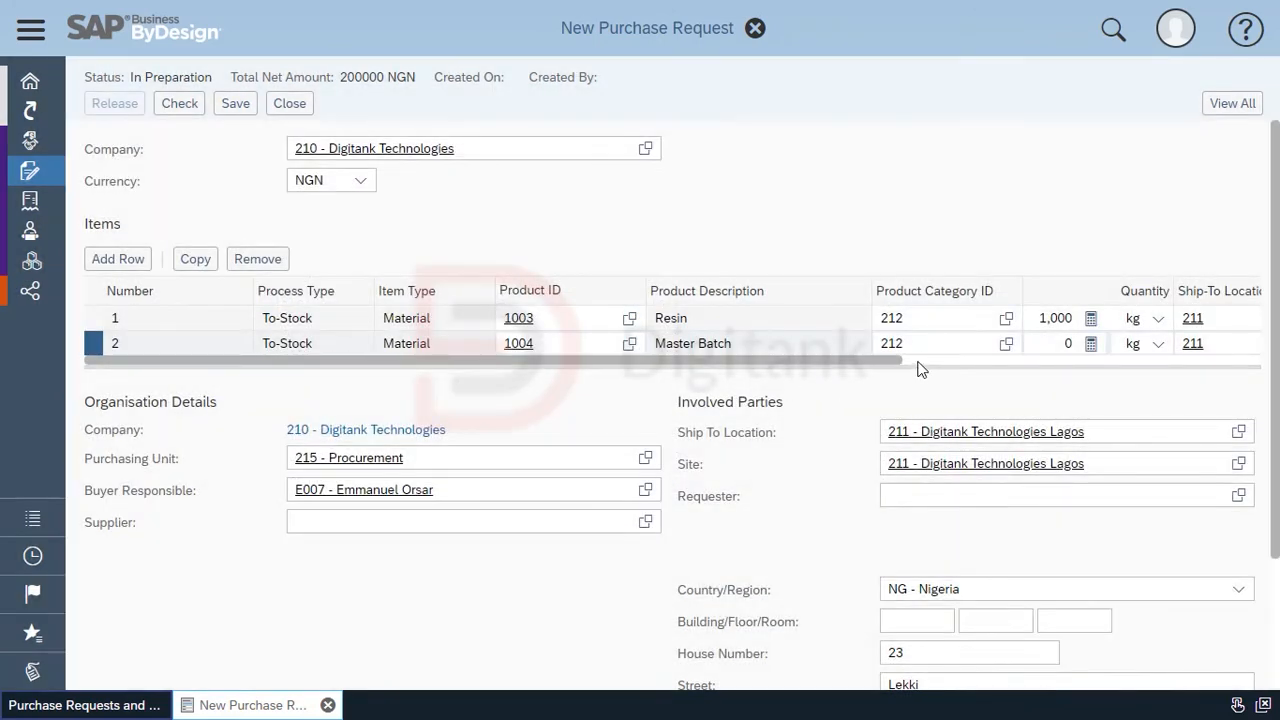
- Set the Master Batch item's quantity to 500 kg and its gross price to 250
click(920, 366)
click(543, 342)
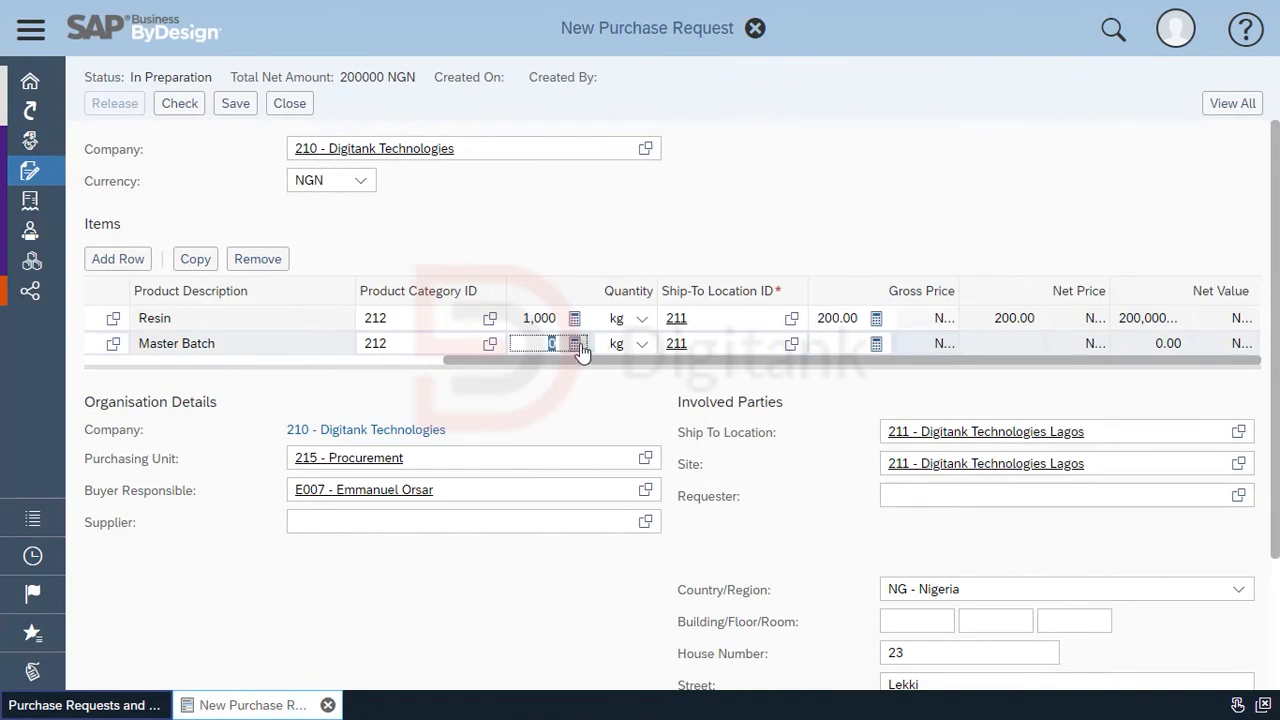
text(500)
click(826, 343)
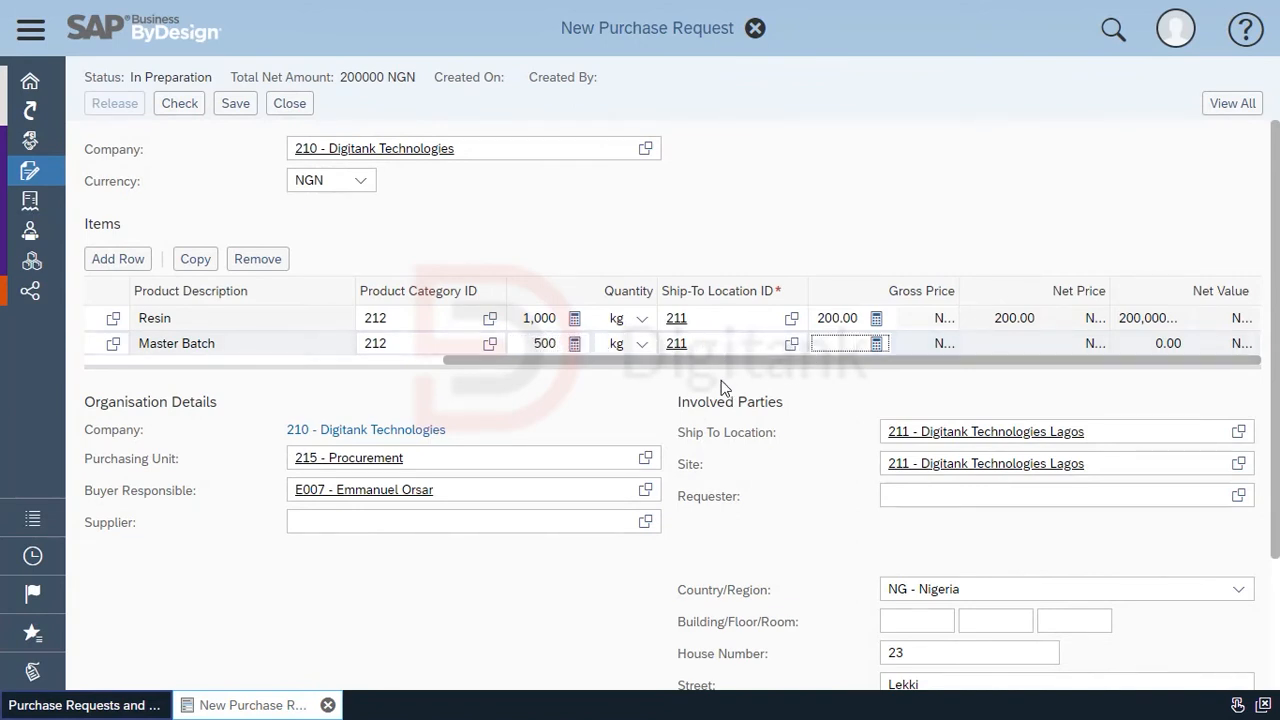
text(250)
click(757, 355)
- Check the purchase request for errors and review the full list of resulting messages
click(184, 110)
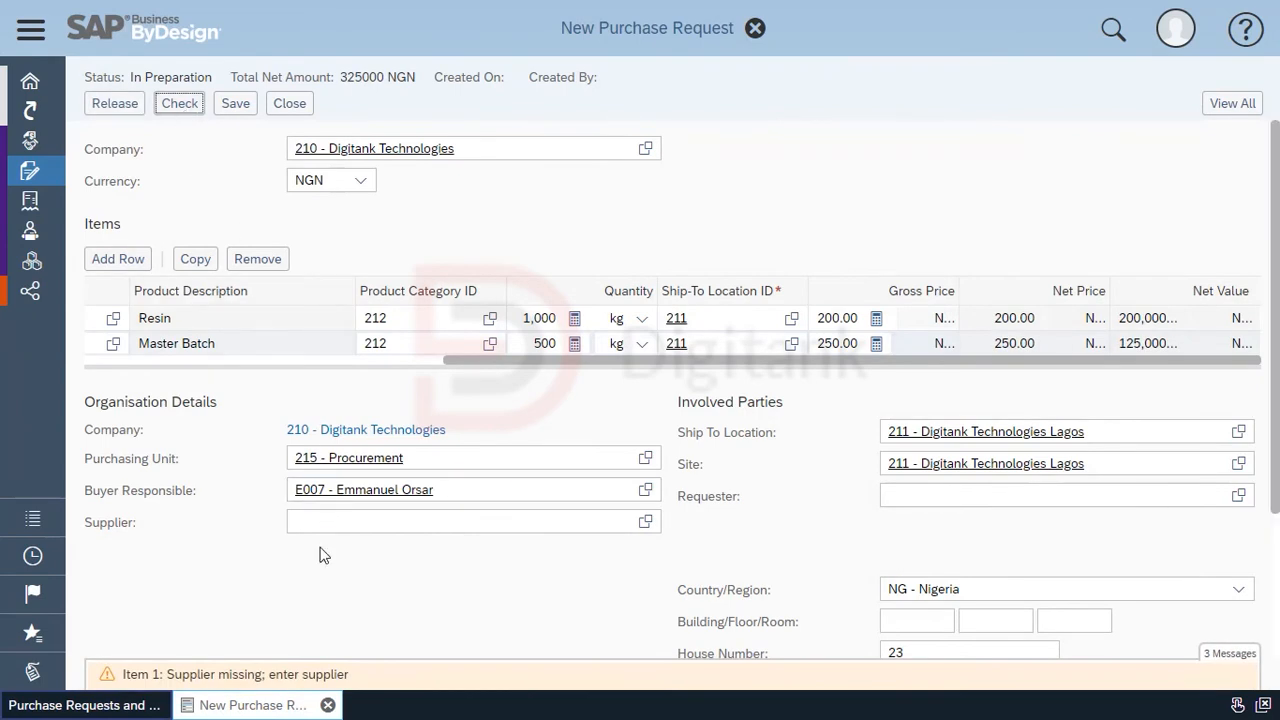
click(312, 676)
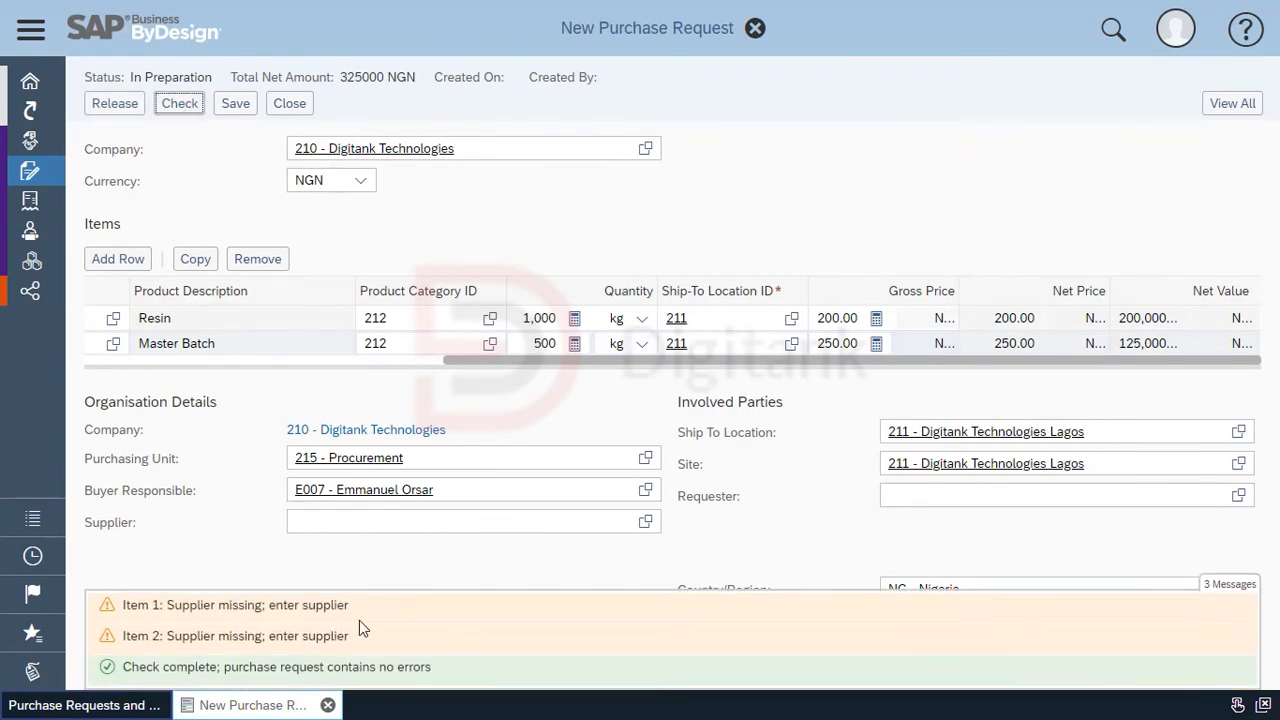
click(347, 625)
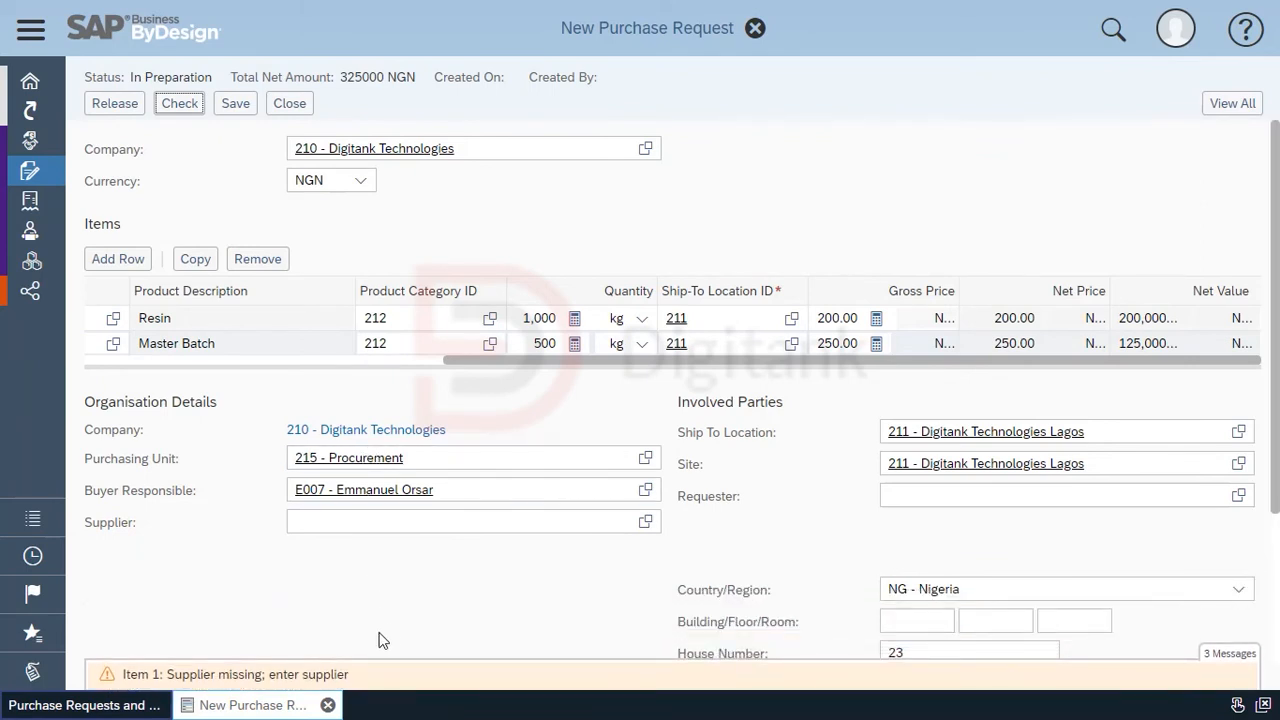
click(244, 666)
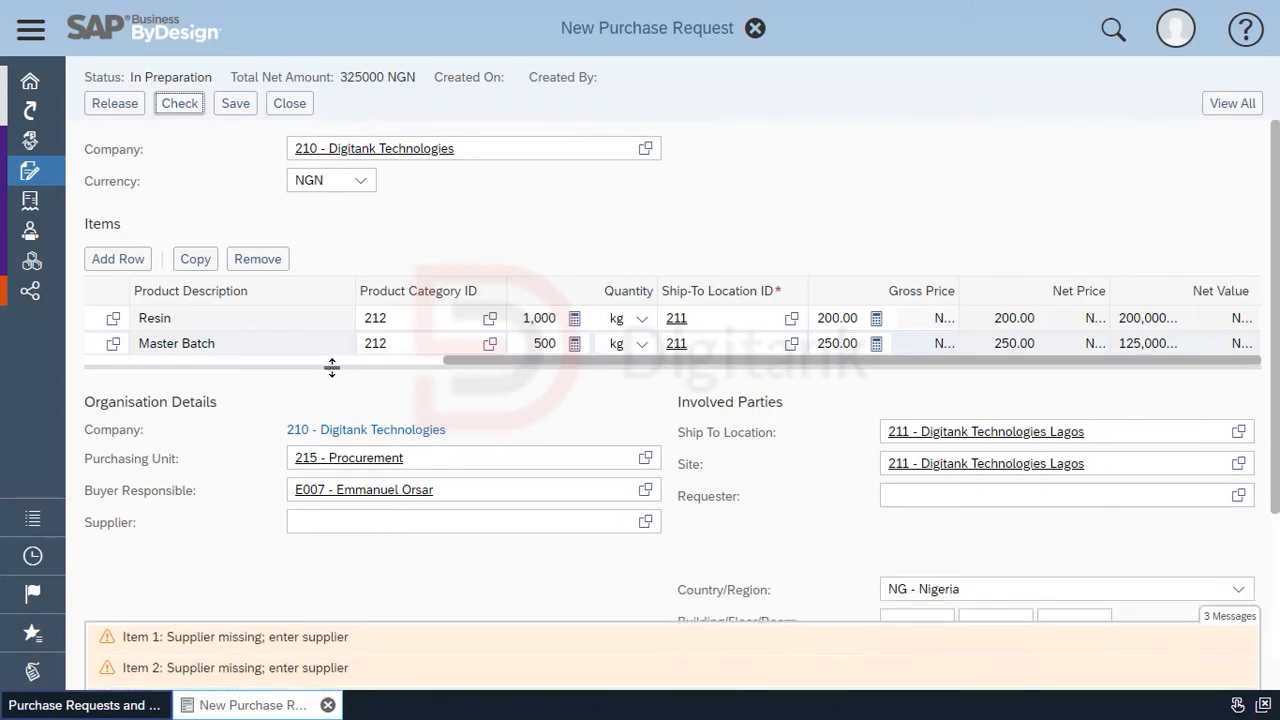
- Review the approval process in the request's full view and release the purchase request
click(1238, 100)
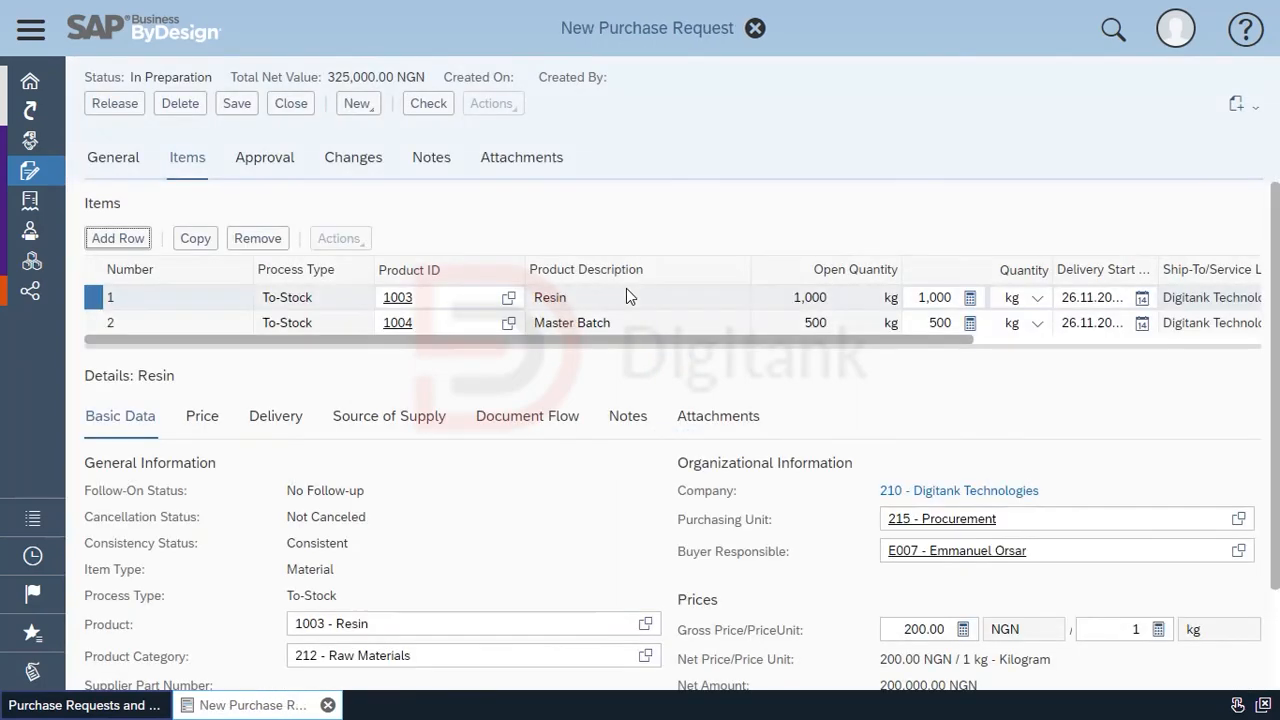
click(283, 165)
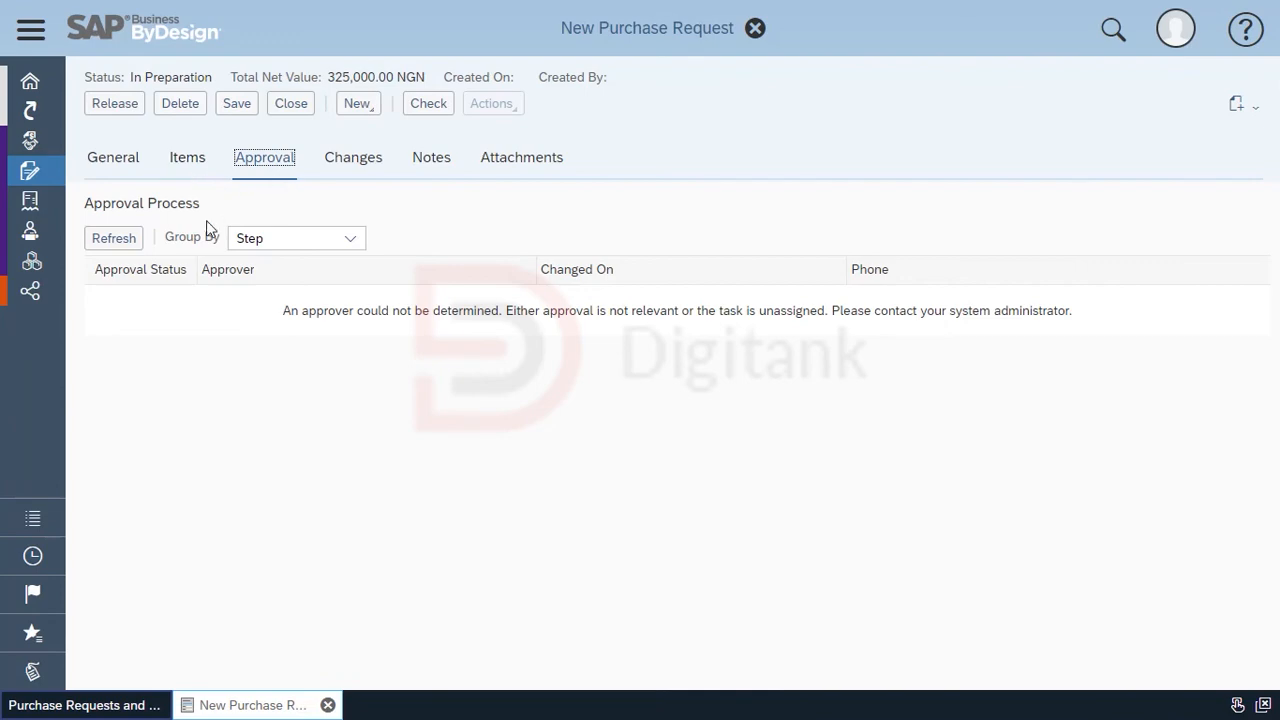
click(120, 102)
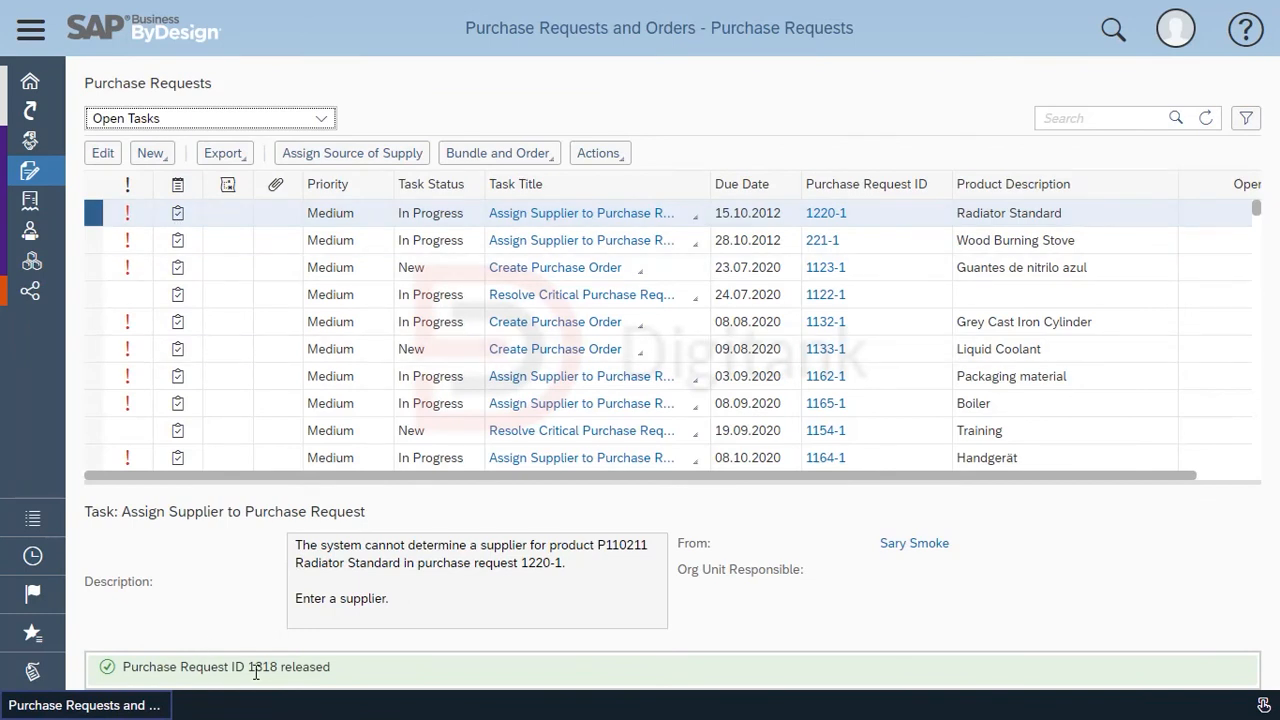
drag(257, 666, 279, 665)
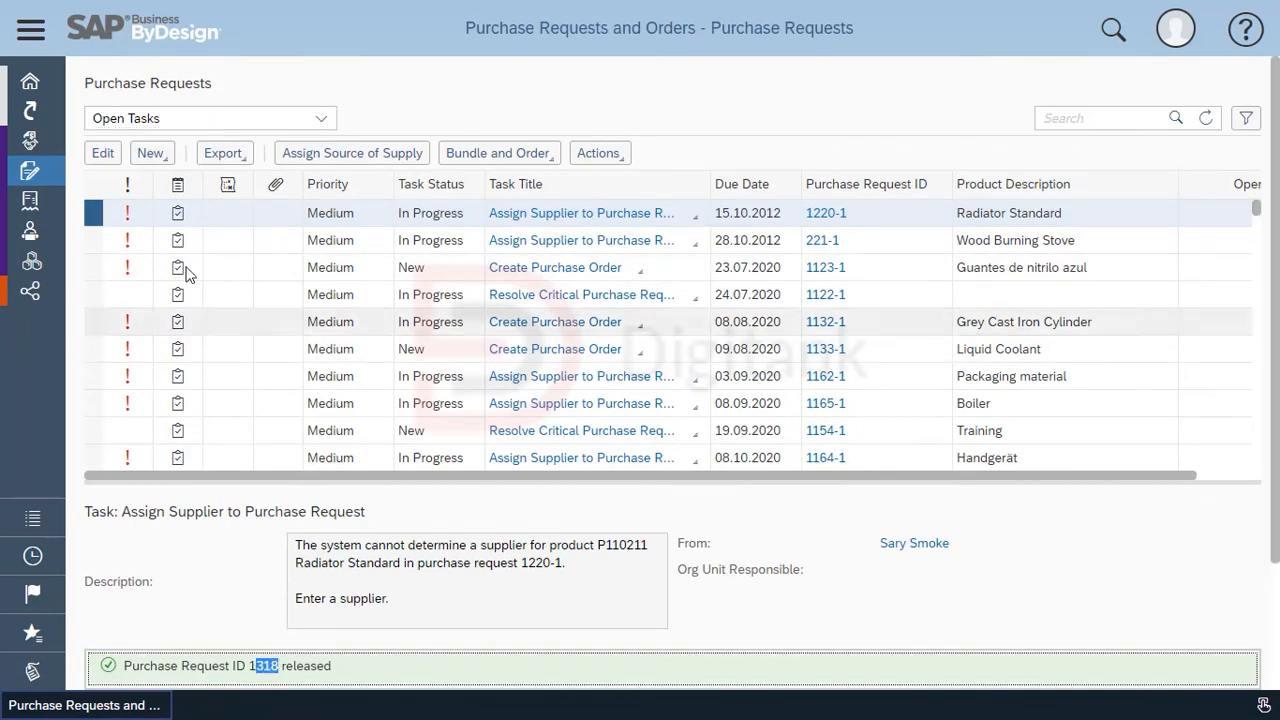
- Show all purchase requests, filter them by shopping cart ID 215, and view the matching entries
click(321, 120)
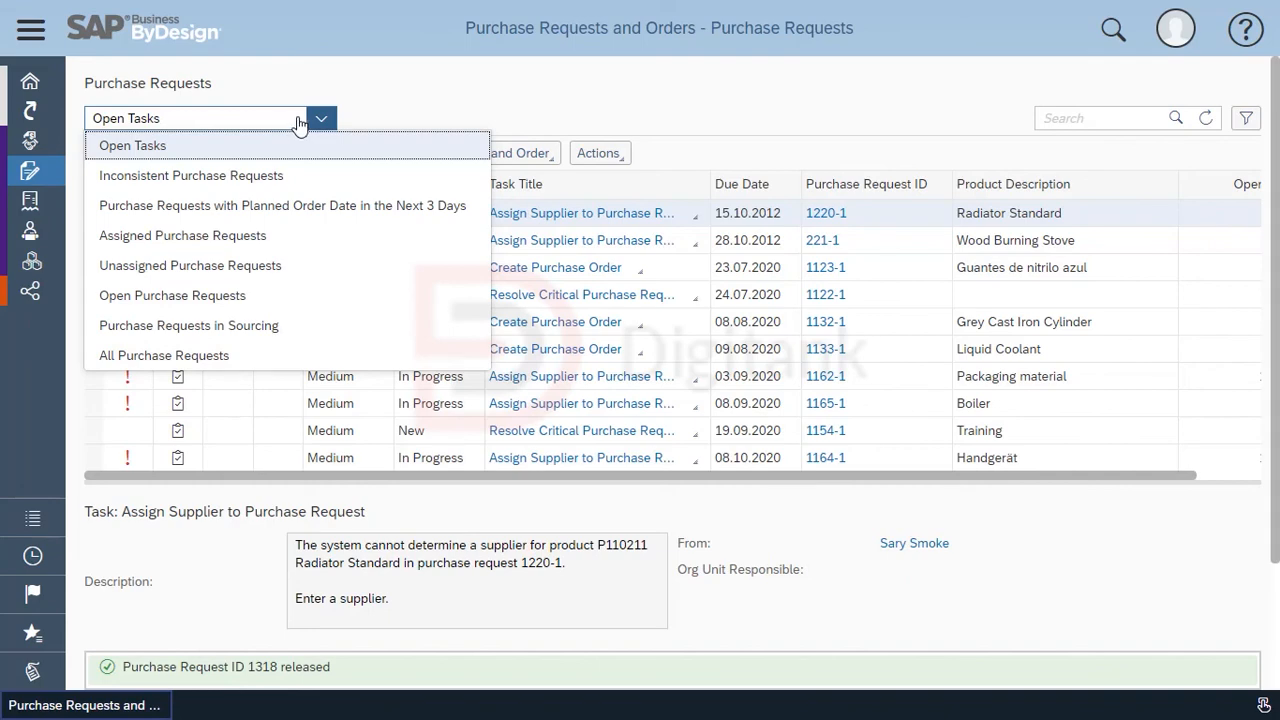
click(287, 355)
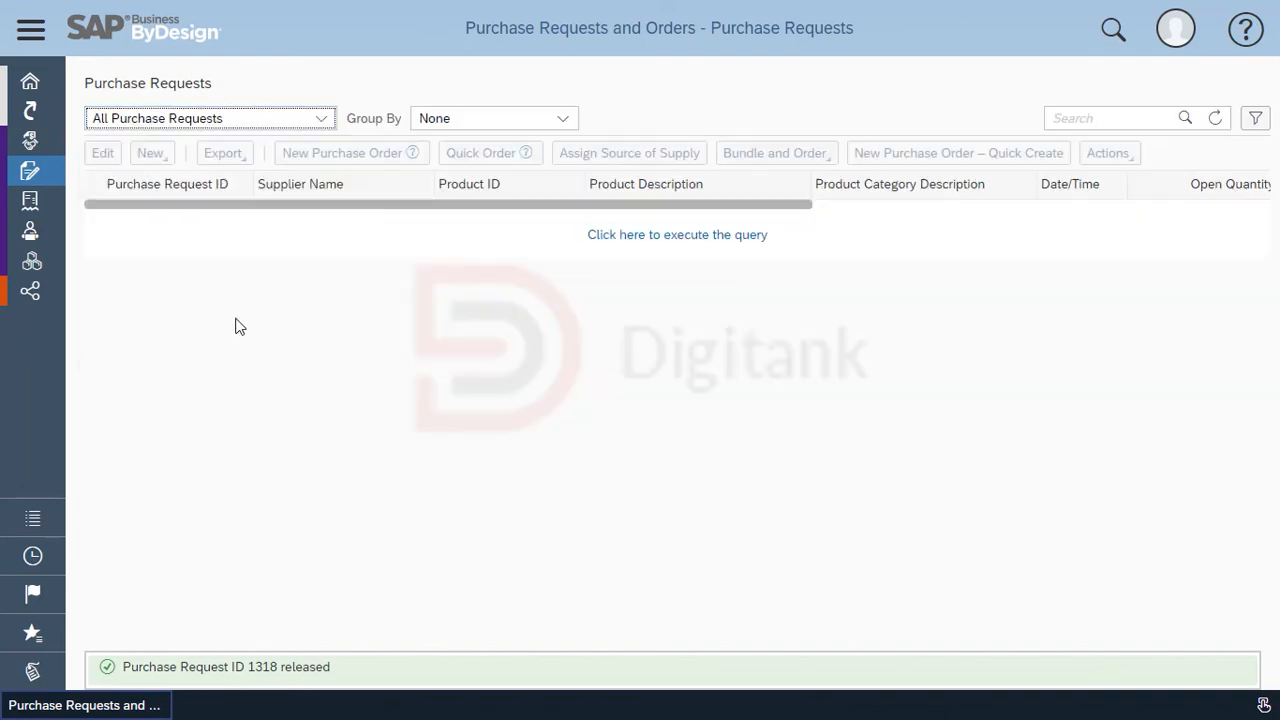
click(1255, 118)
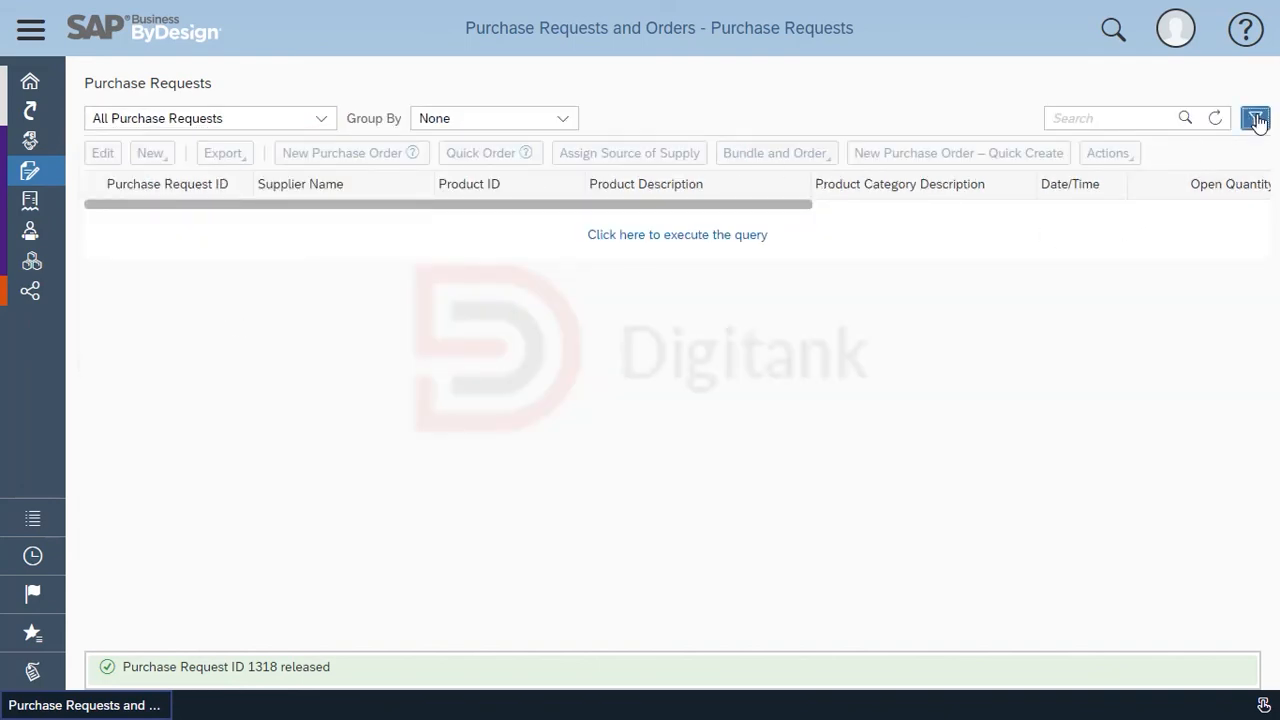
click(917, 224)
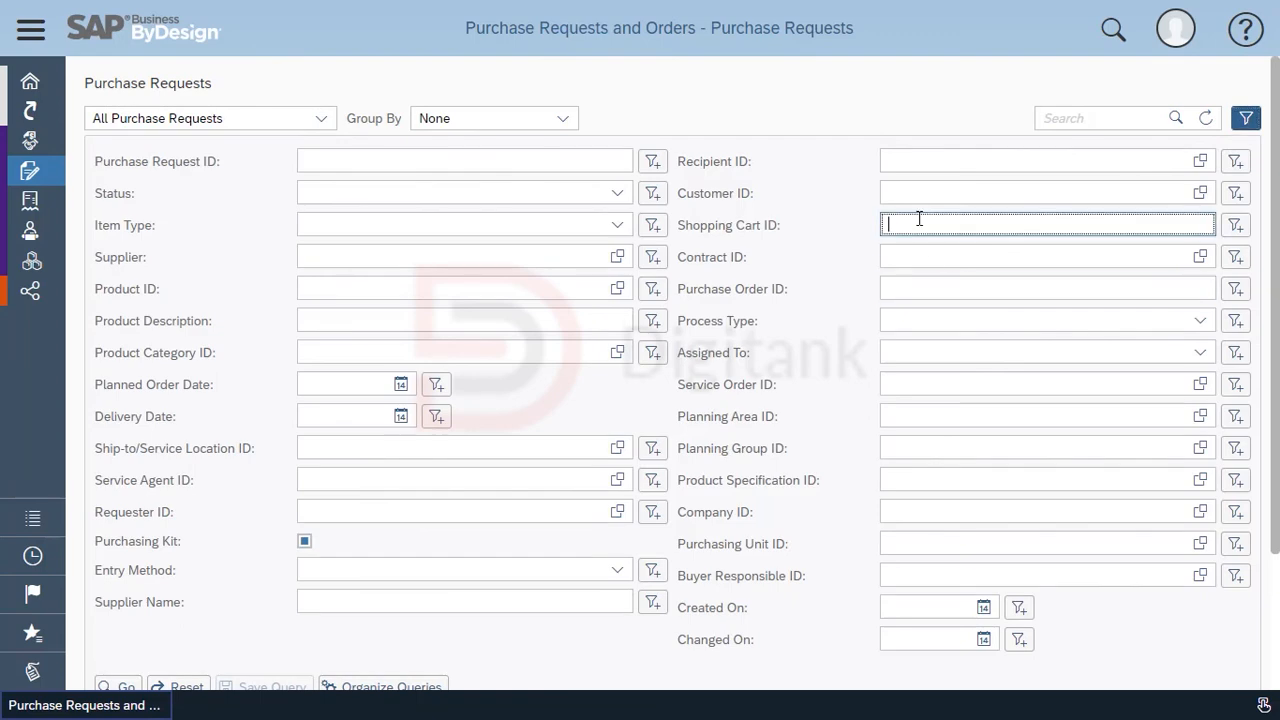
text(5)
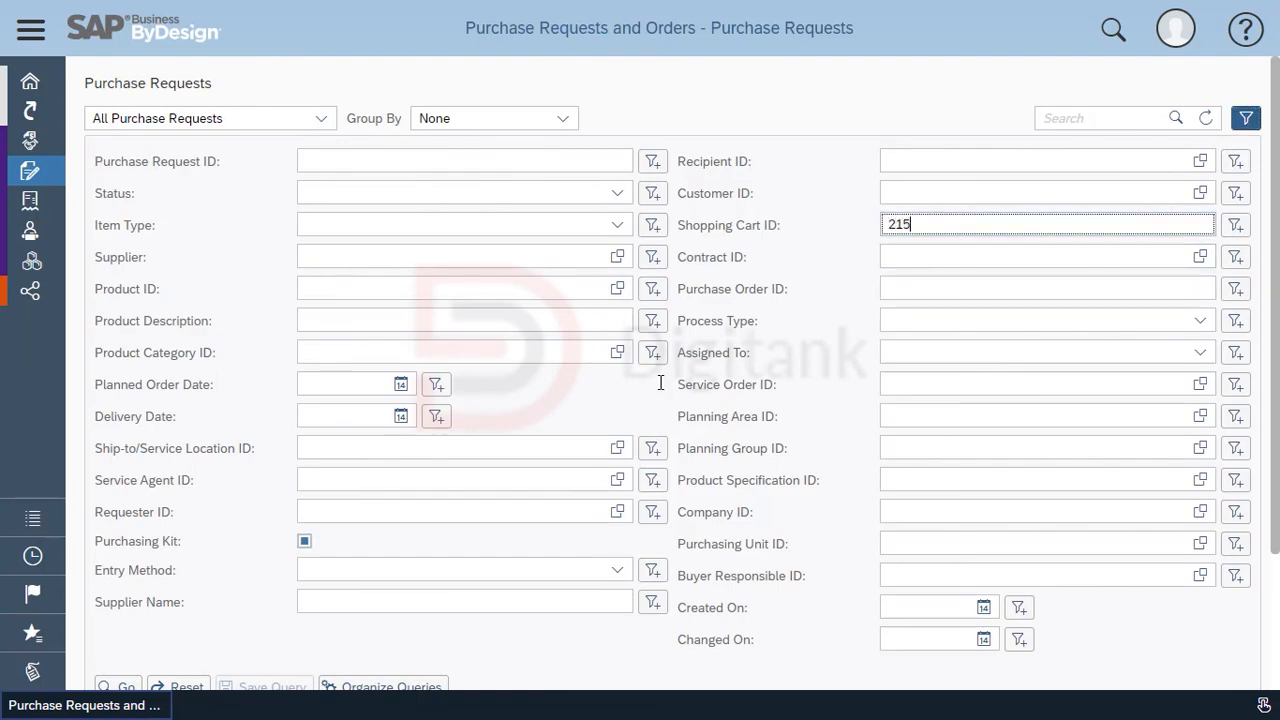
scroll(346, 377, down, 3)
click(114, 514)
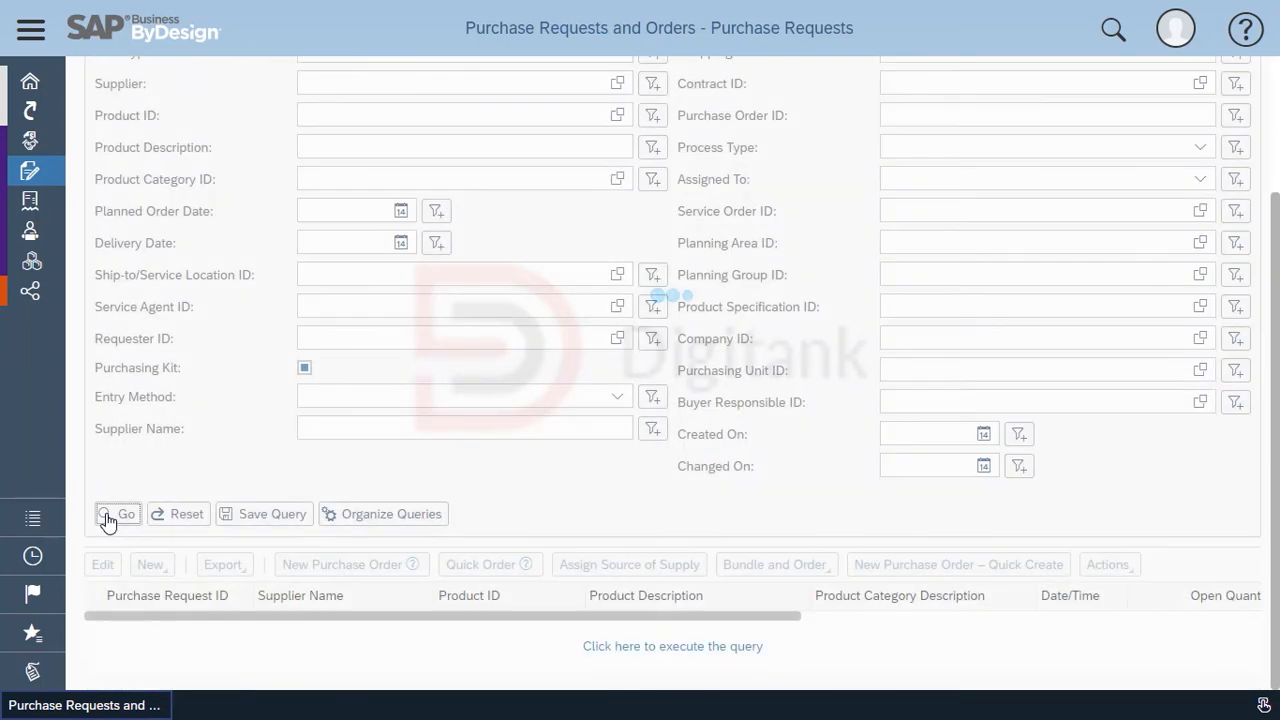
scroll(703, 249, down, 2)
scroll(703, 249, up, 5)
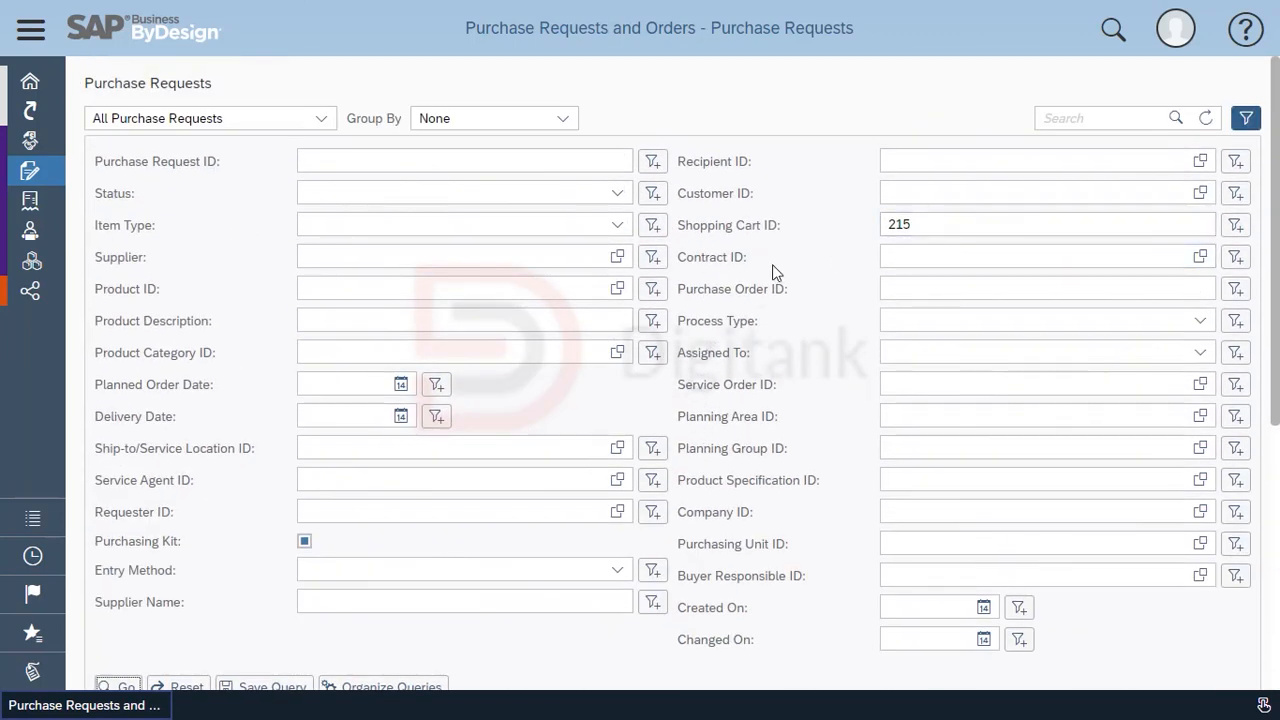
scroll(771, 280, down, 5)
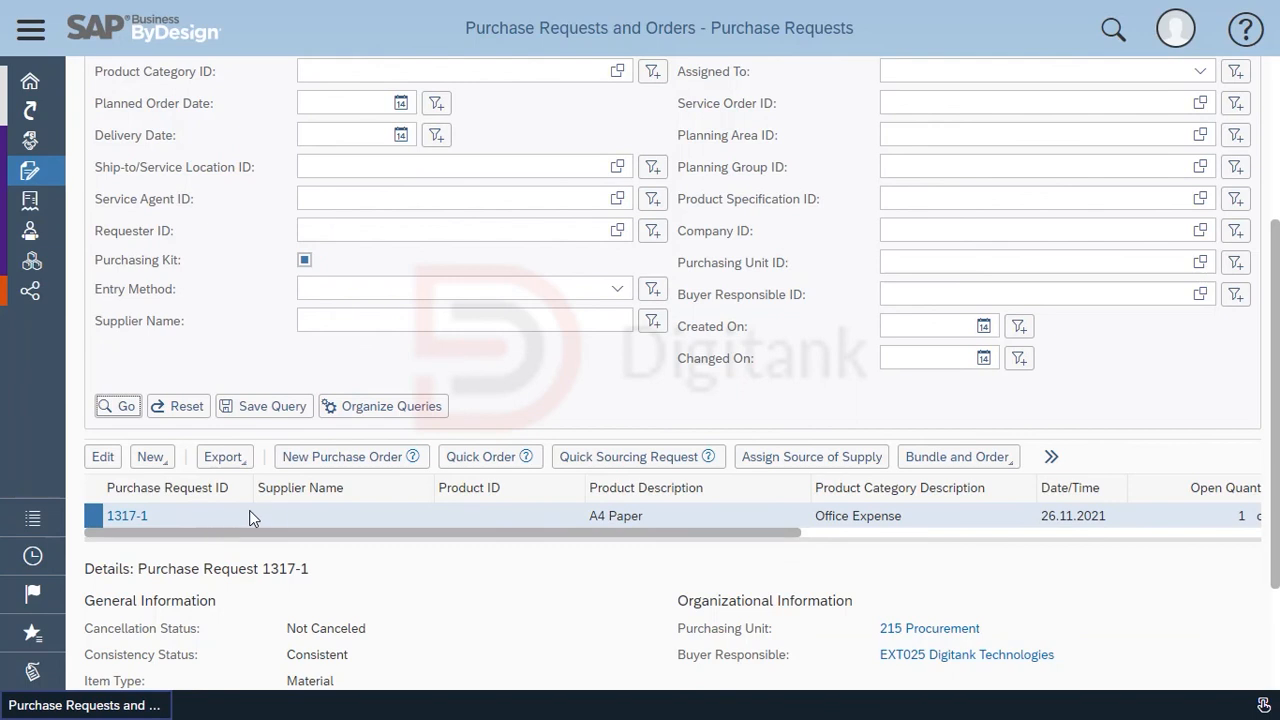